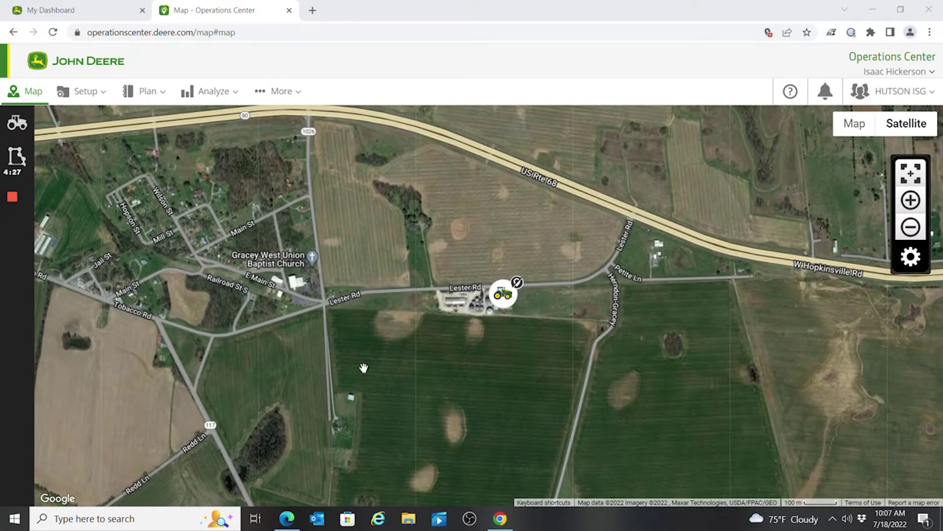
Step: Open the Setup menu in the top navigation bar to show its options, including Land
{"action": "left_click", "coordinate": [85, 97]}
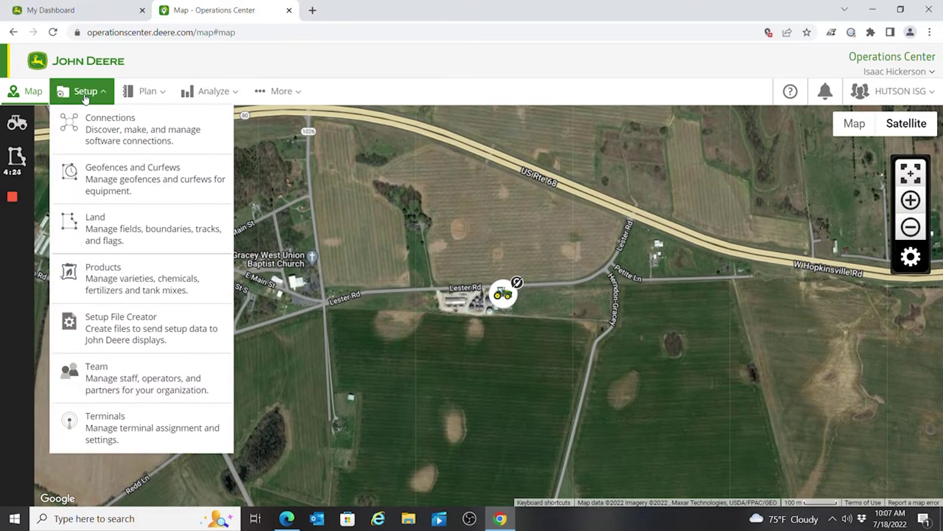
Step: Open Land from Setup to list the 390 clients, 1,703 farms and 463 fields
{"action": "left_click", "coordinate": [110, 234]}
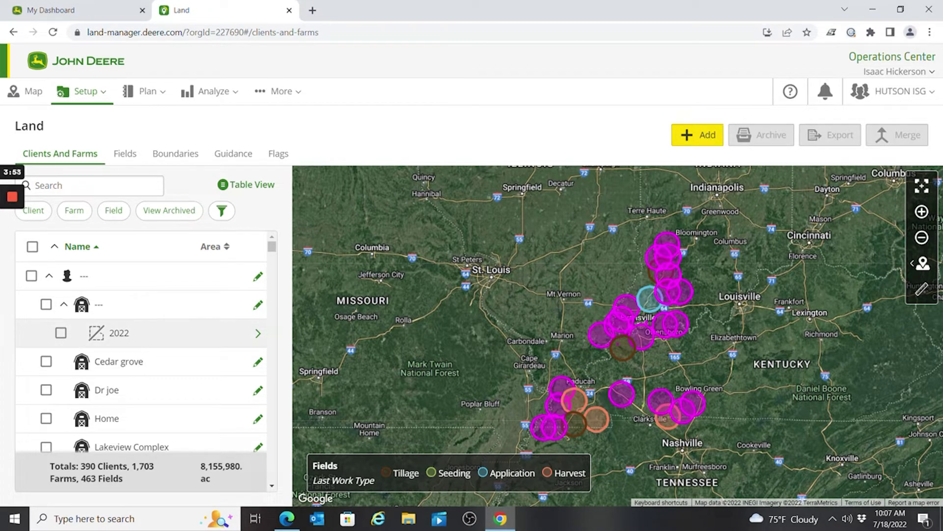
{"action": "scroll", "coordinate": [142, 344], "scroll_direction": "down", "scroll_amount": 3}
{"action": "scroll", "coordinate": [143, 344], "scroll_direction": "up", "scroll_amount": 3}
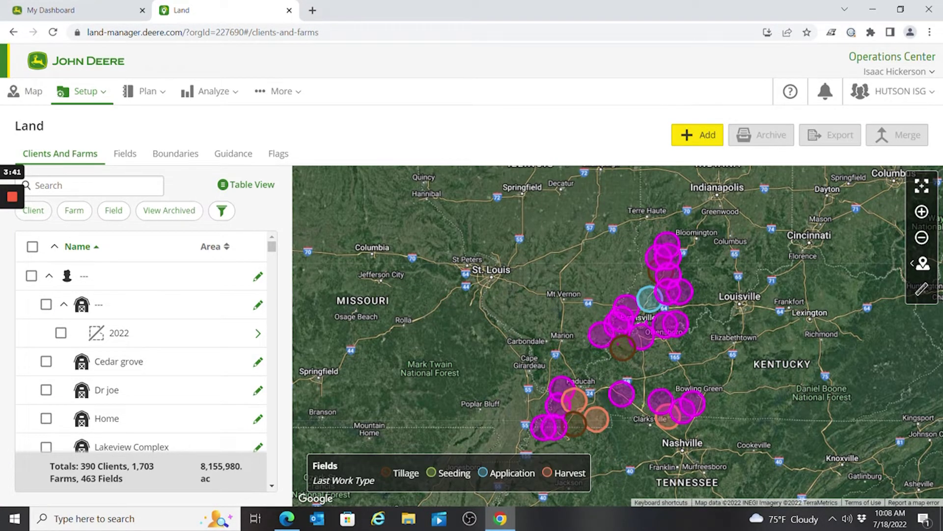
{"action": "left_click", "coordinate": [40, 217]}
{"action": "scroll", "coordinate": [84, 362], "scroll_direction": "down", "scroll_amount": 5}
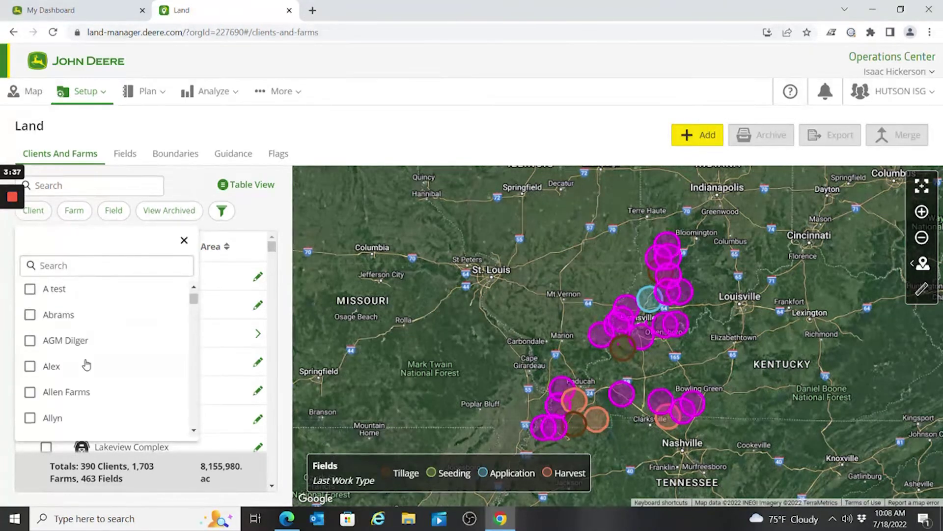
{"action": "scroll", "coordinate": [86, 364], "scroll_direction": "up", "scroll_amount": 5}
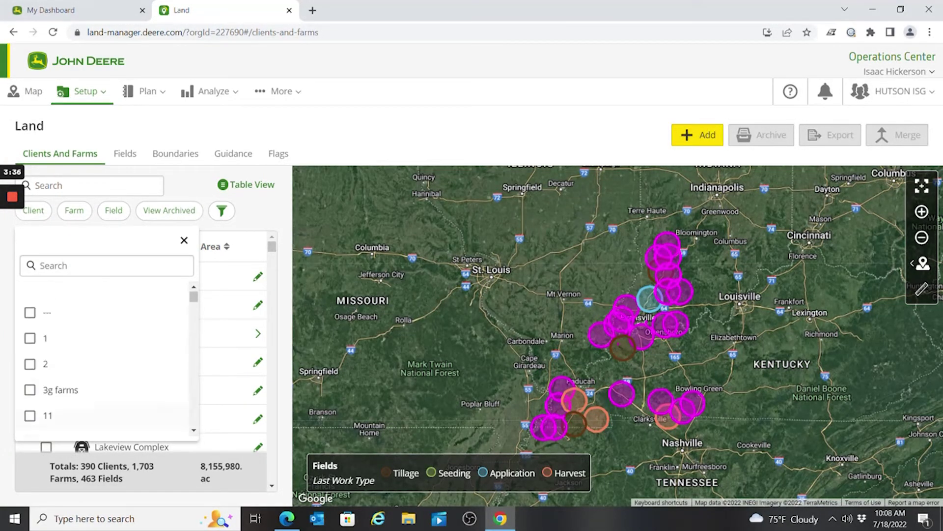
{"action": "left_click", "coordinate": [75, 210]}
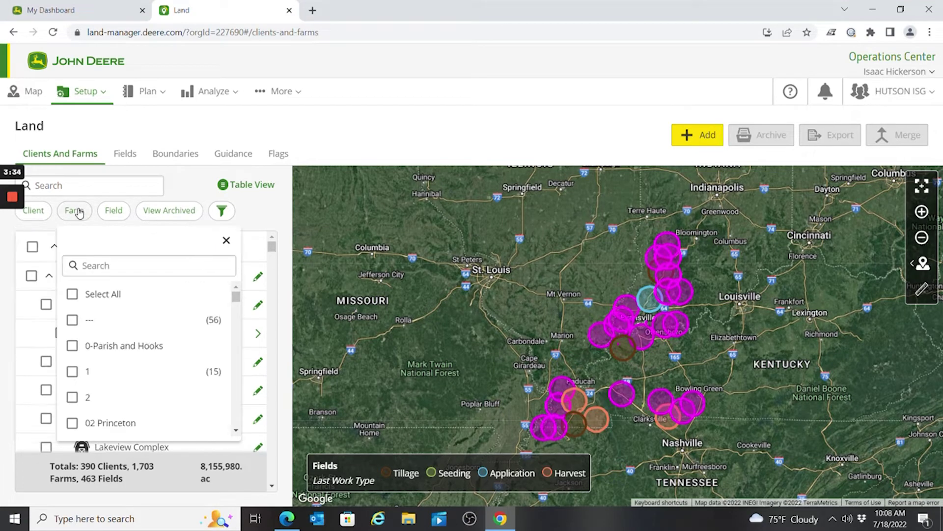
{"action": "left_click", "coordinate": [118, 216]}
{"action": "left_click", "coordinate": [182, 216]}
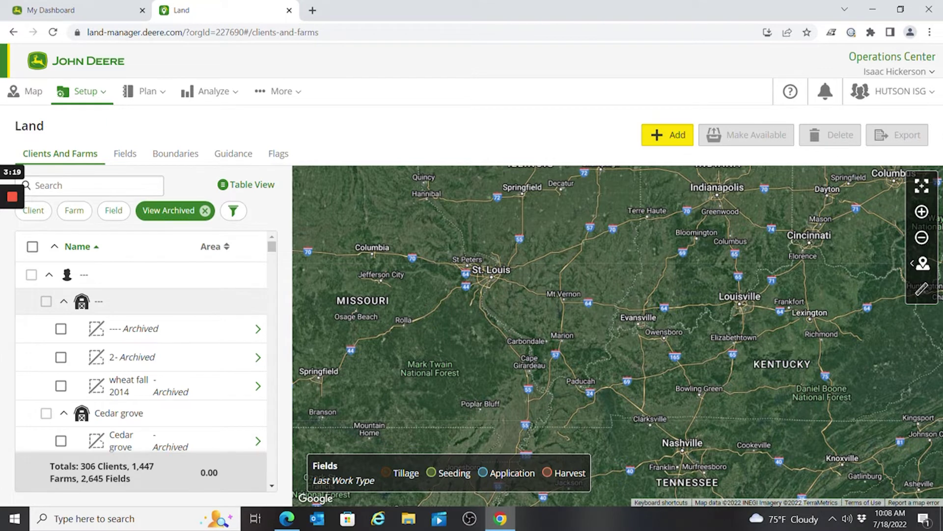
{"action": "left_click", "coordinate": [60, 441]}
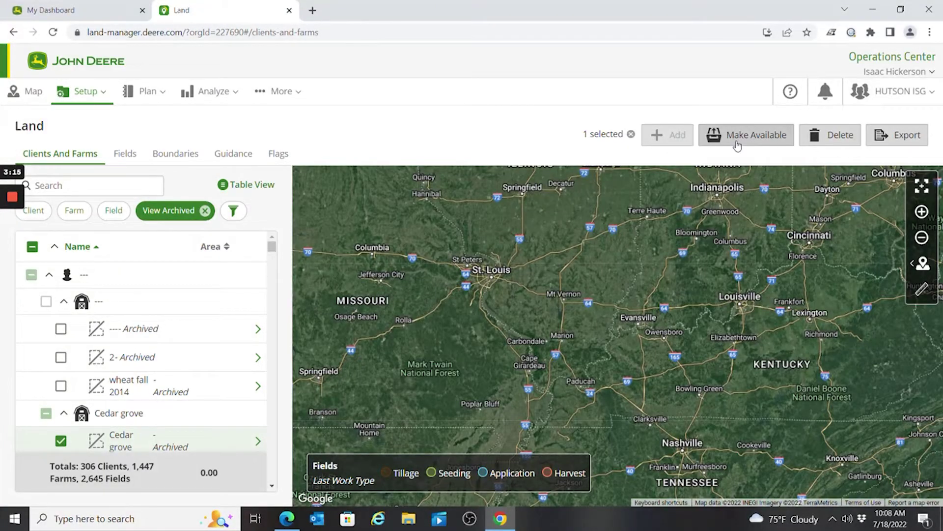
{"action": "left_click", "coordinate": [61, 441]}
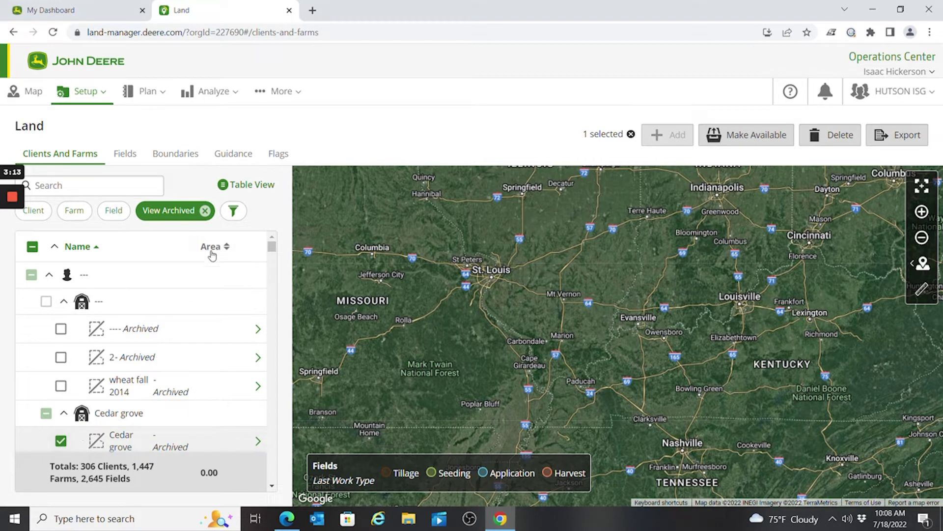
{"action": "left_click", "coordinate": [206, 211]}
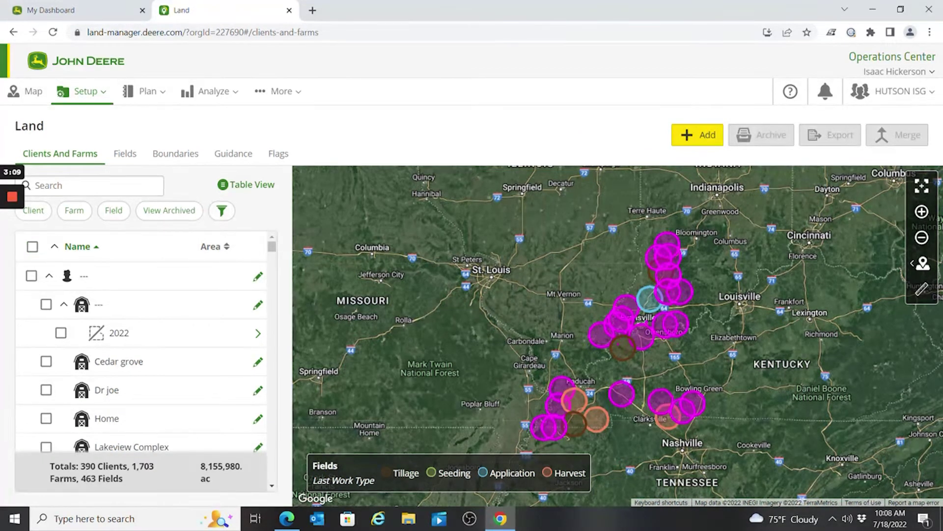
{"action": "left_click", "coordinate": [222, 212]}
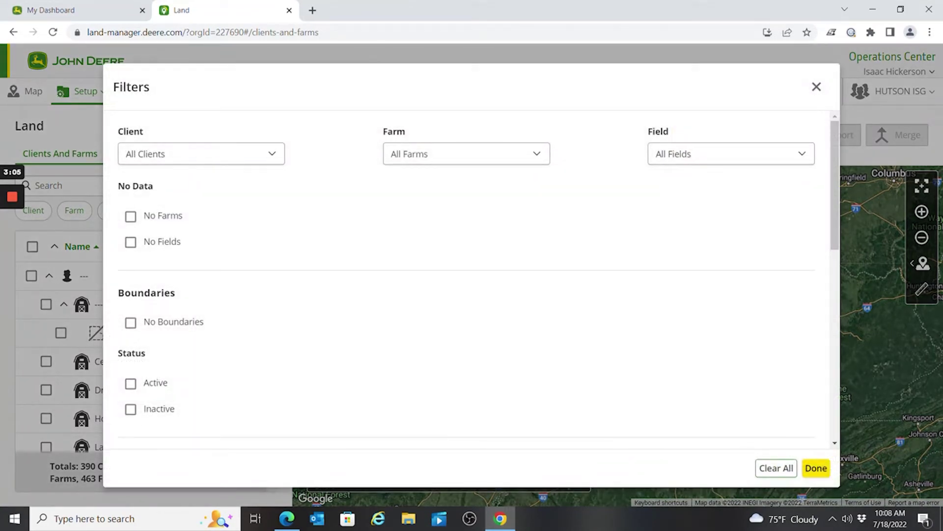
{"action": "scroll", "coordinate": [467, 280], "scroll_direction": "down", "scroll_amount": 7}
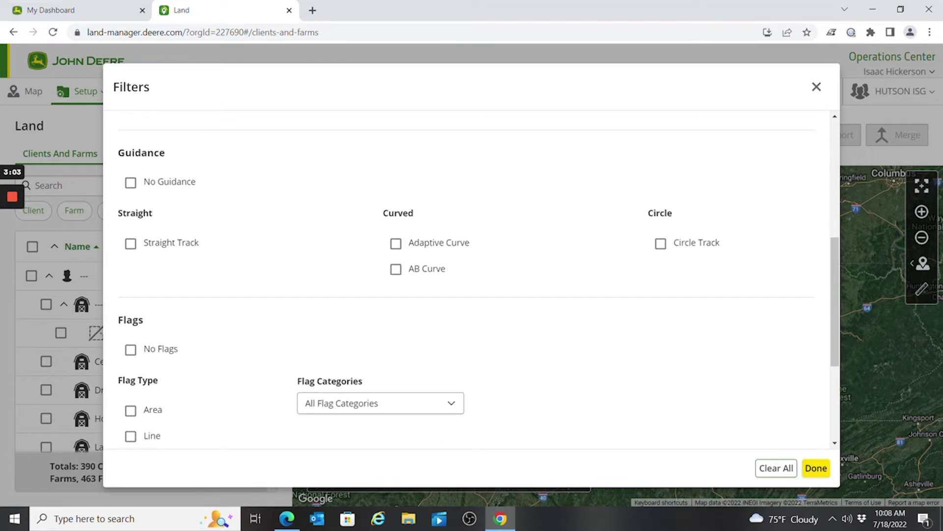
{"action": "scroll", "coordinate": [467, 280], "scroll_direction": "down", "scroll_amount": 3}
{"action": "scroll", "coordinate": [466, 280], "scroll_direction": "up", "scroll_amount": 6}
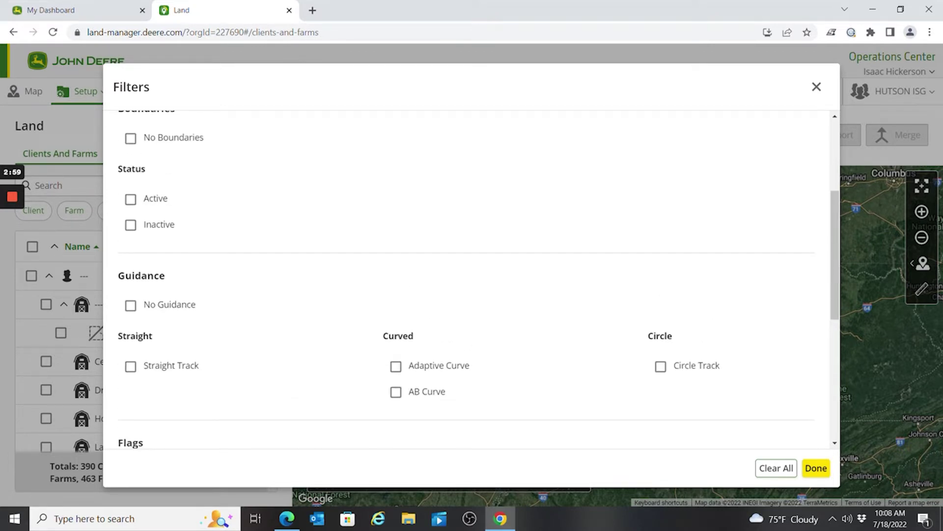
{"action": "left_click", "coordinate": [817, 88]}
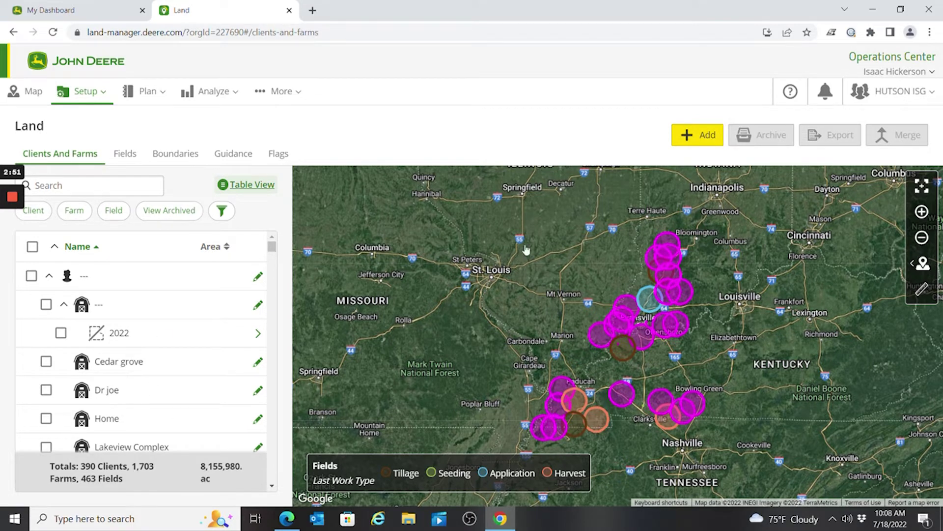
{"action": "left_click", "coordinate": [240, 187]}
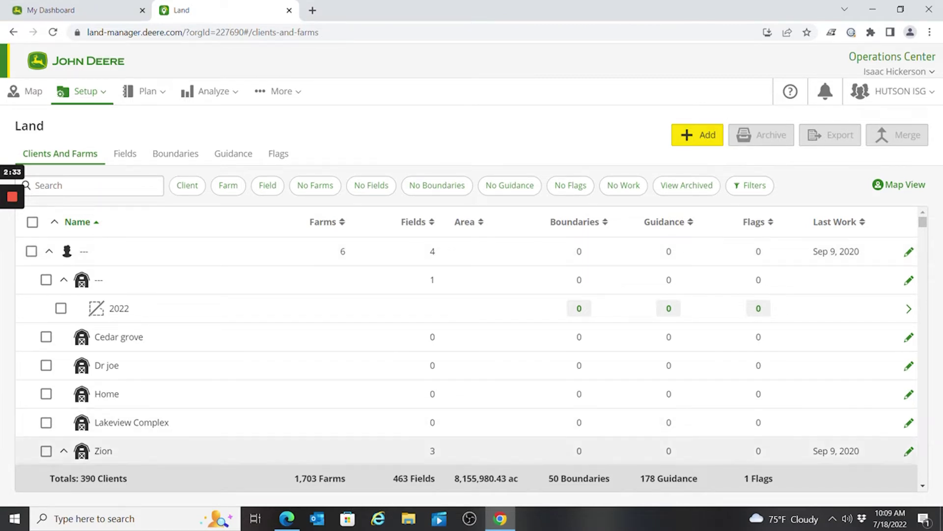
{"action": "left_click", "coordinate": [897, 189]}
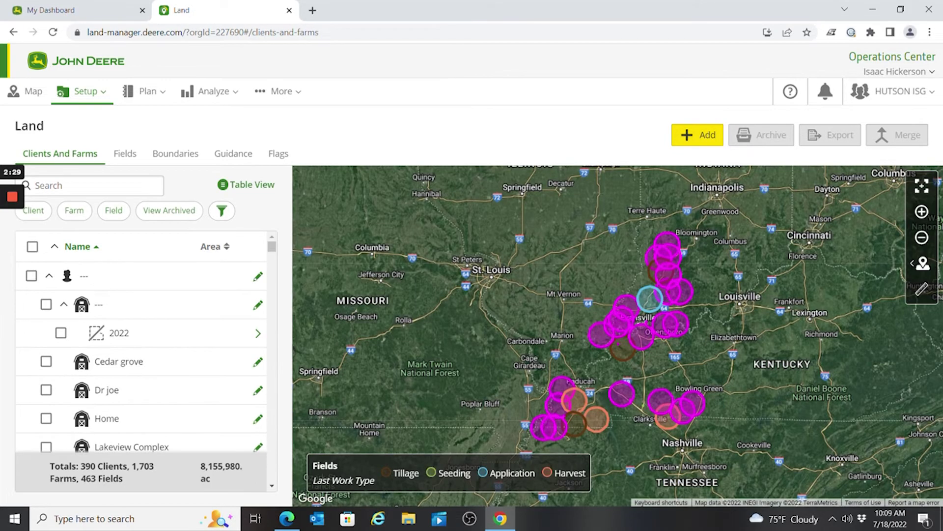
Step: Look through the Six G | Kiefner field's details, then return to Land and show the Boundaries list
{"action": "left_click", "coordinate": [125, 155]}
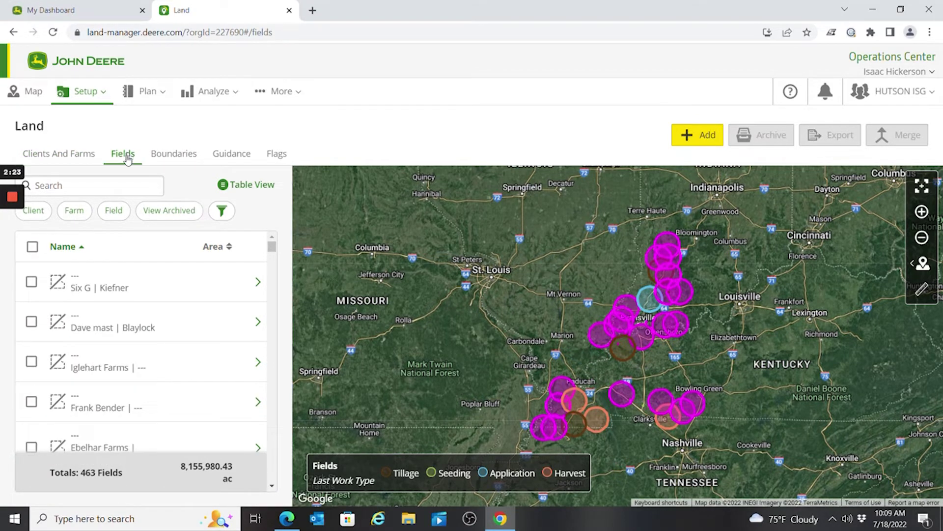
{"action": "left_click", "coordinate": [147, 281]}
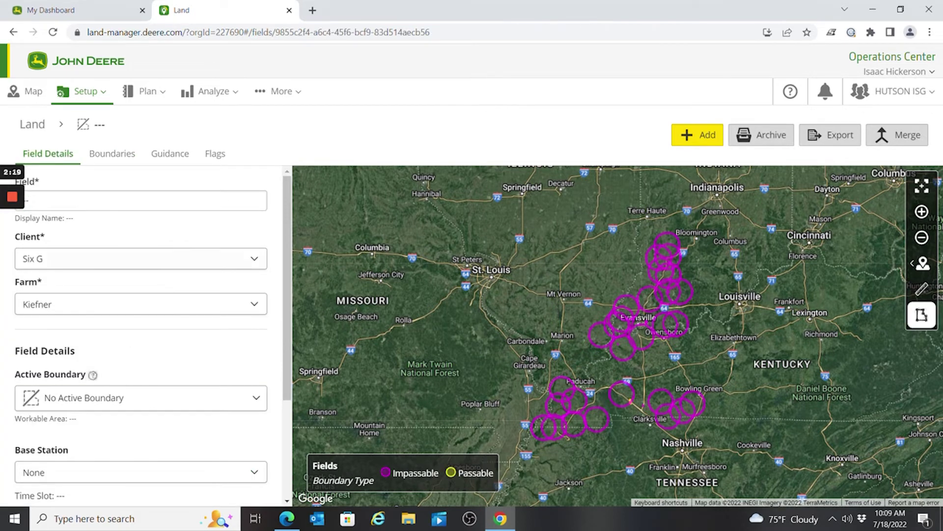
{"action": "scroll", "coordinate": [156, 405], "scroll_direction": "down", "scroll_amount": 3}
{"action": "scroll", "coordinate": [164, 365], "scroll_direction": "up", "scroll_amount": 2}
{"action": "scroll", "coordinate": [160, 369], "scroll_direction": "up", "scroll_amount": 1}
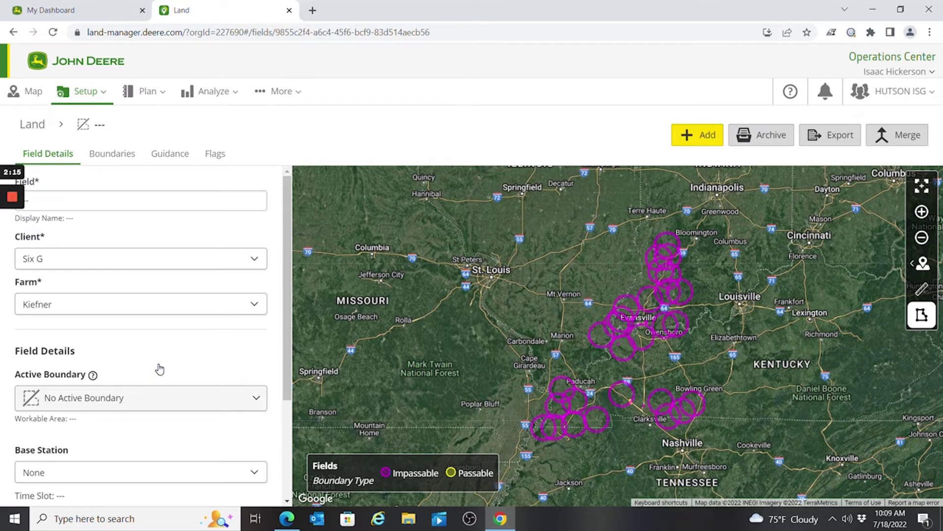
{"action": "left_click", "coordinate": [32, 125]}
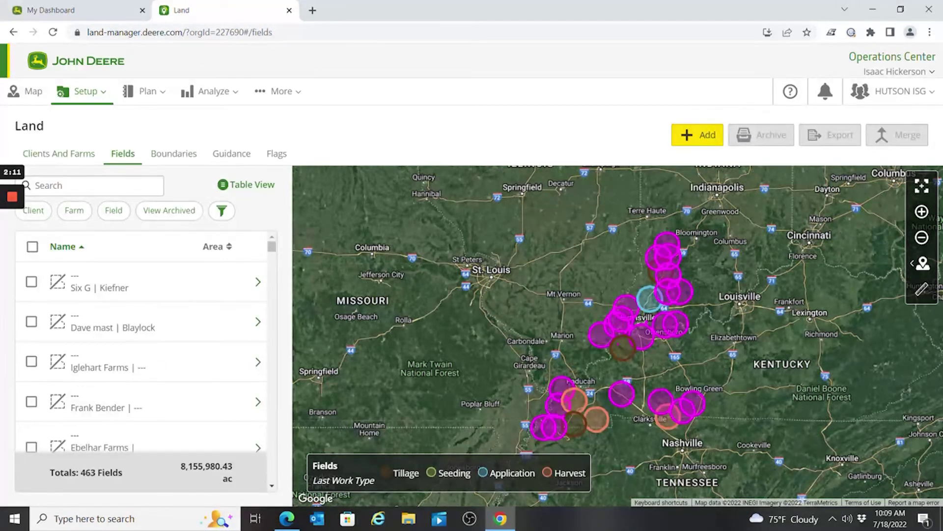
{"action": "left_click", "coordinate": [178, 155]}
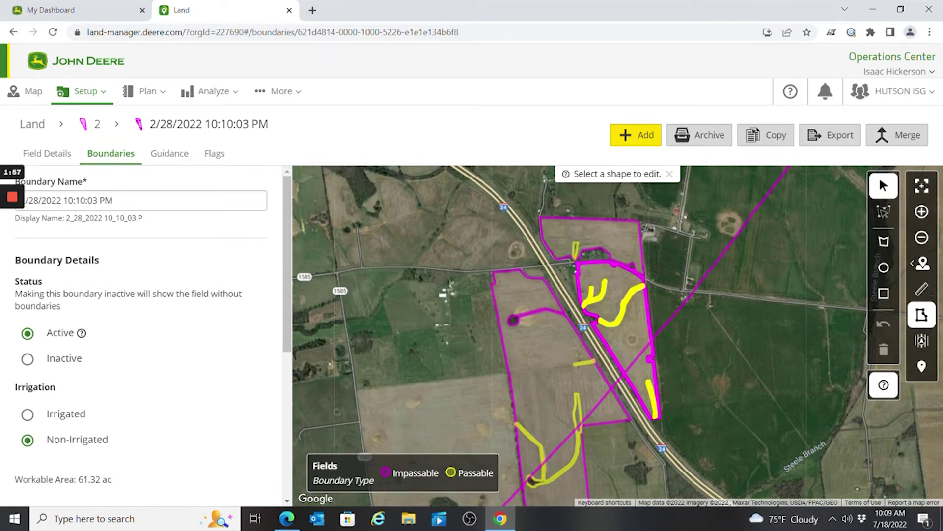
Step: Scroll the 2/28/2022 10:10:03 PM boundary's details down to its four shapes and back
{"action": "scroll", "coordinate": [154, 383], "scroll_direction": "down", "scroll_amount": 3}
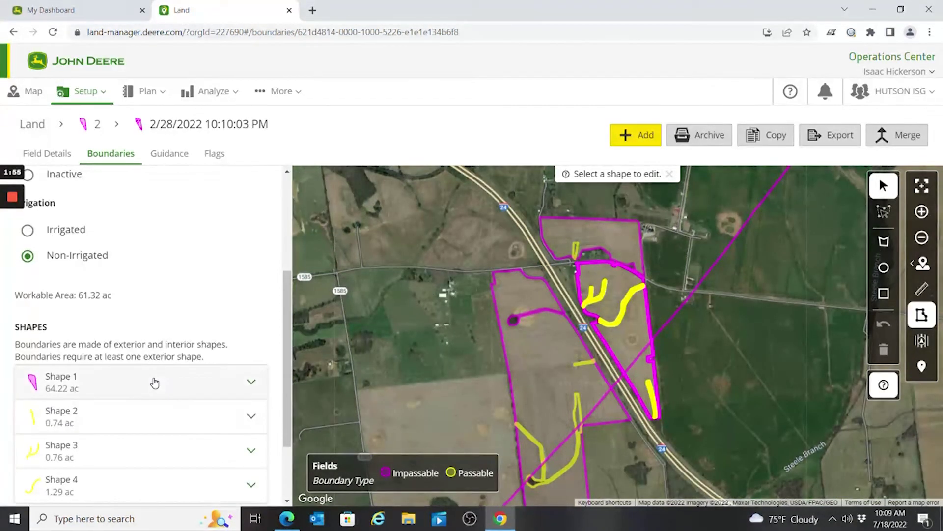
{"action": "scroll", "coordinate": [154, 384], "scroll_direction": "down", "scroll_amount": 3}
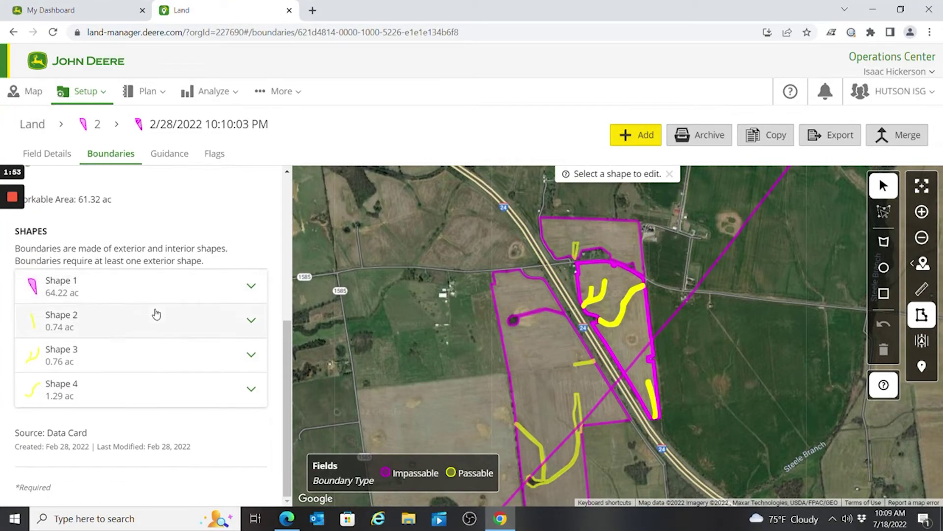
{"action": "scroll", "coordinate": [158, 312], "scroll_direction": "up", "scroll_amount": 5}
{"action": "scroll", "coordinate": [158, 313], "scroll_direction": "up", "scroll_amount": 2}
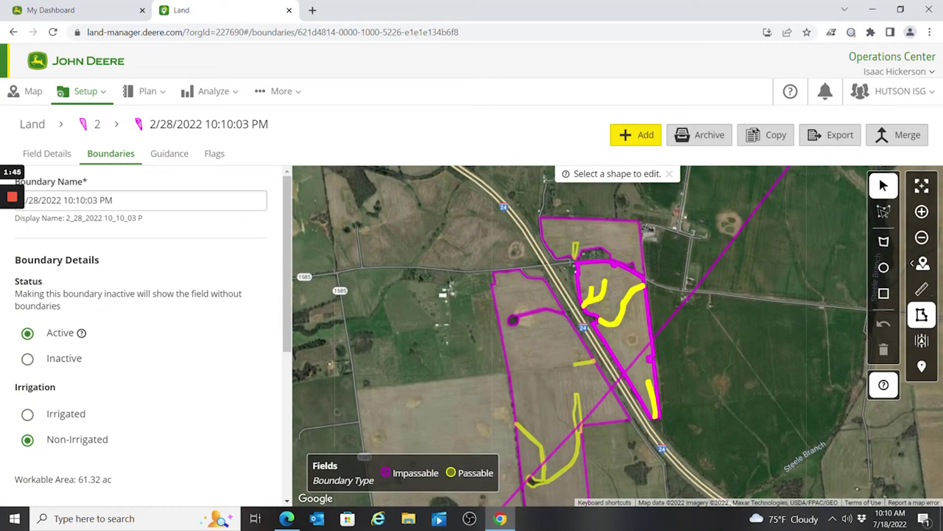
Step: Go from the boundaries to the Guidance list and open Pats West track 0
{"action": "left_click", "coordinate": [32, 124]}
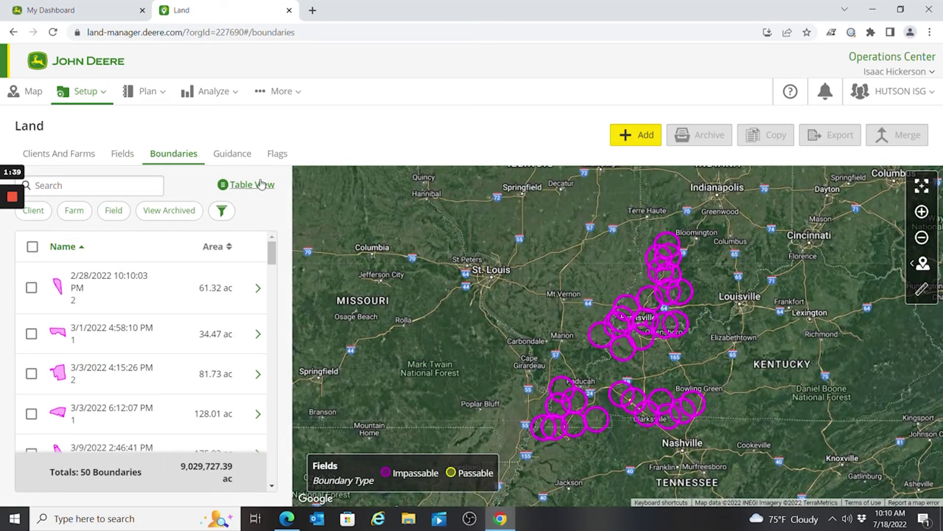
{"action": "left_click", "coordinate": [245, 154]}
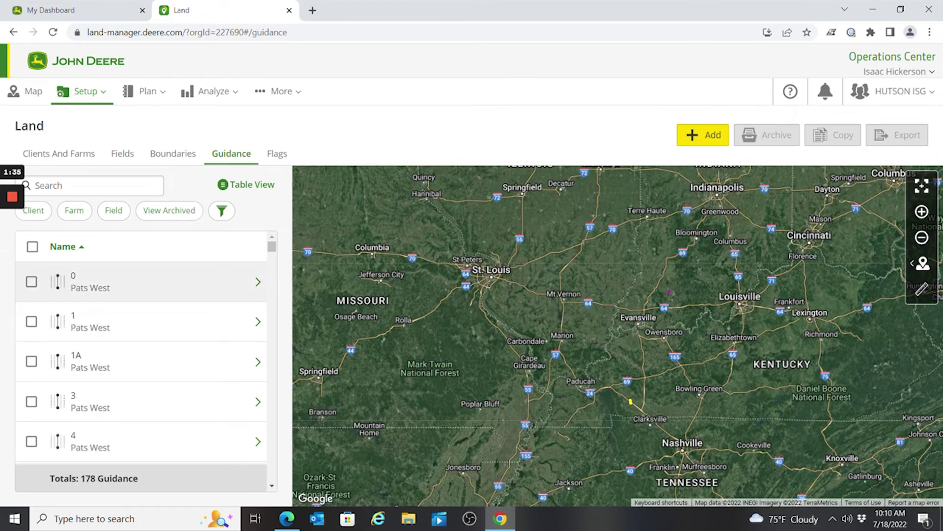
{"action": "left_click", "coordinate": [162, 281]}
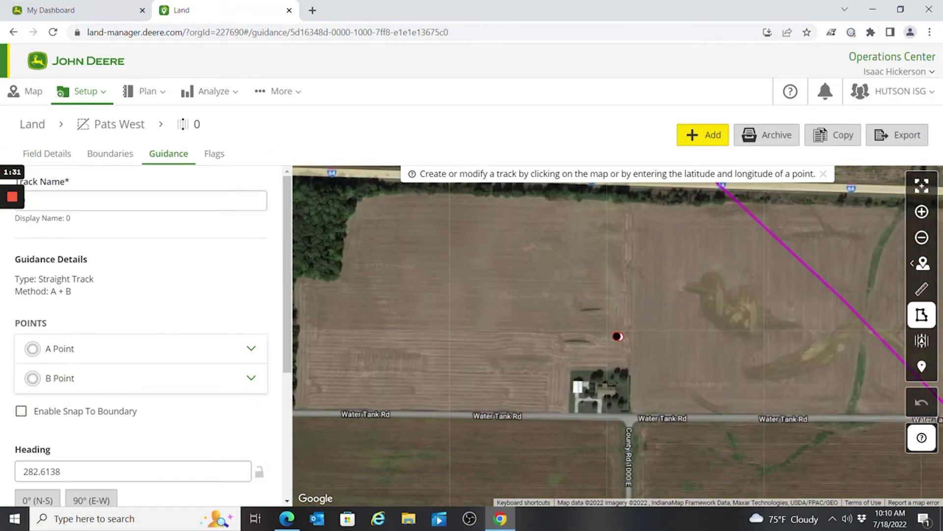
Step: Place A-B line points on the map, then leave and discard the track changes
{"action": "left_click", "coordinate": [618, 336]}
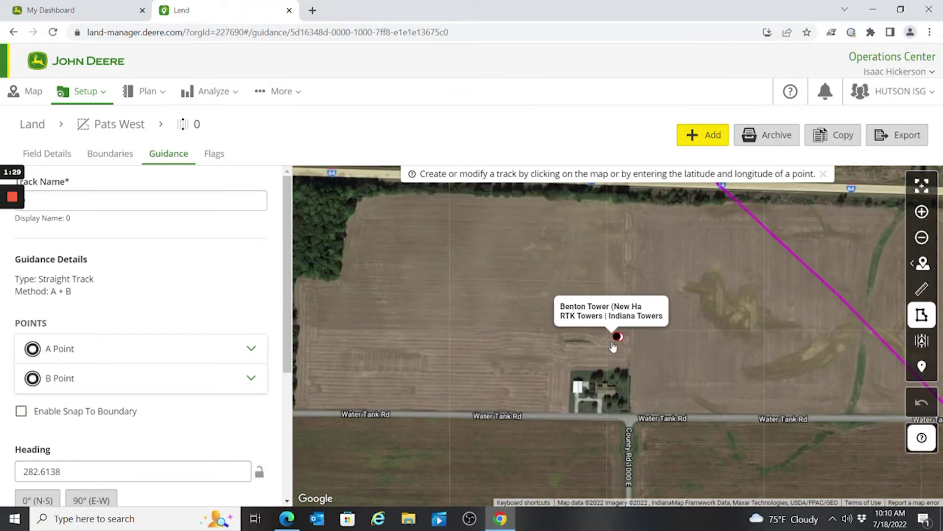
{"action": "left_click", "coordinate": [550, 318]}
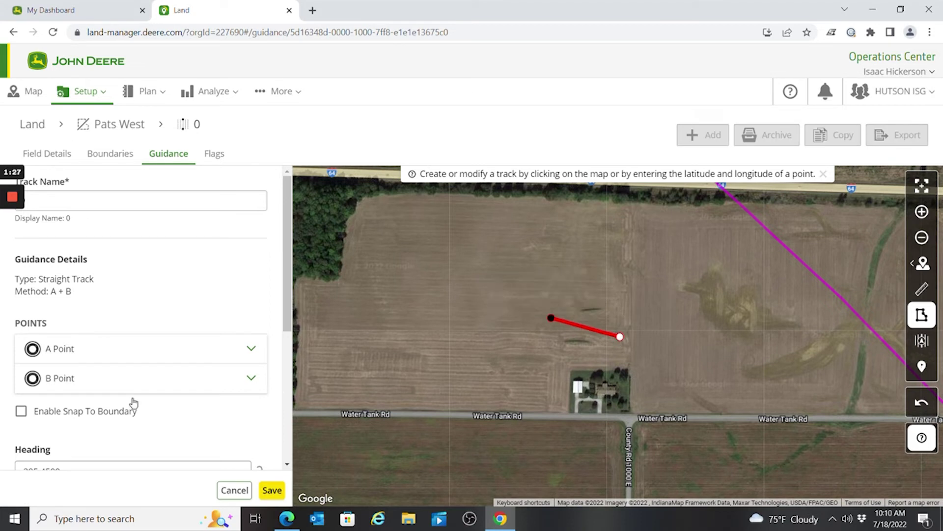
{"action": "scroll", "coordinate": [143, 347], "scroll_direction": "down", "scroll_amount": 3}
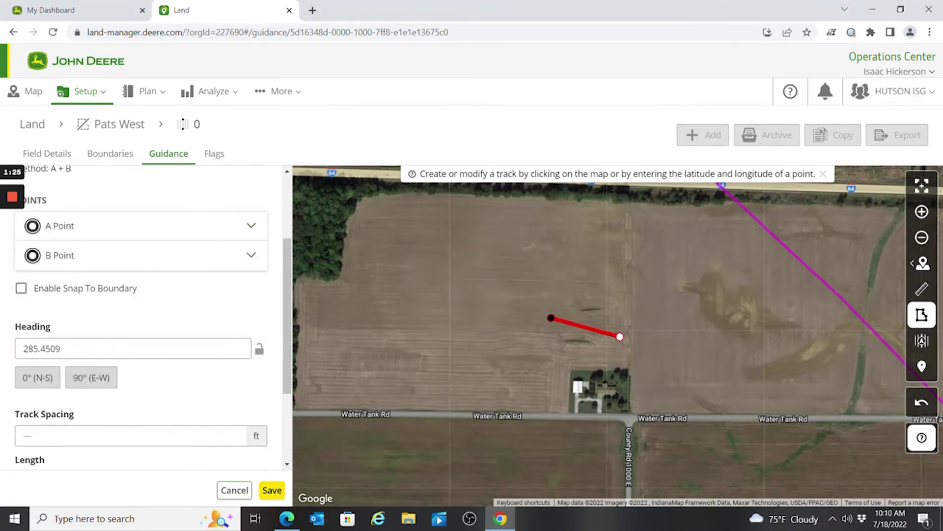
{"action": "scroll", "coordinate": [143, 319], "scroll_direction": "up", "scroll_amount": 3}
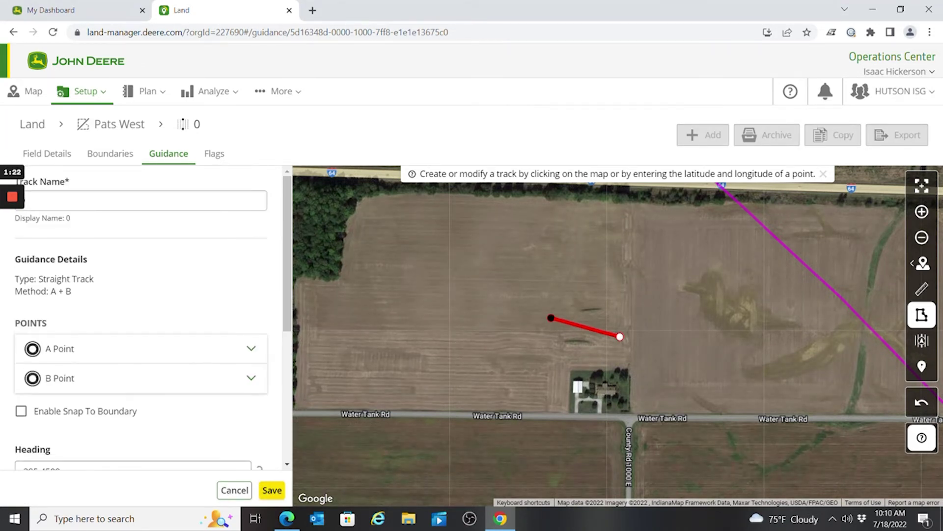
{"action": "left_click", "coordinate": [32, 124]}
{"action": "left_click", "coordinate": [592, 336]}
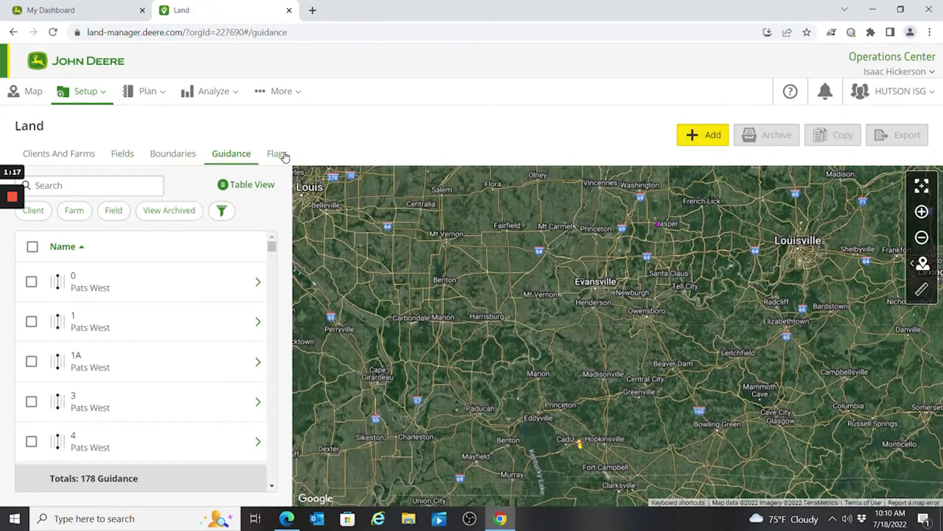
Step: Show the Land Flags list with its single Field Notes flag
{"action": "left_click", "coordinate": [278, 154]}
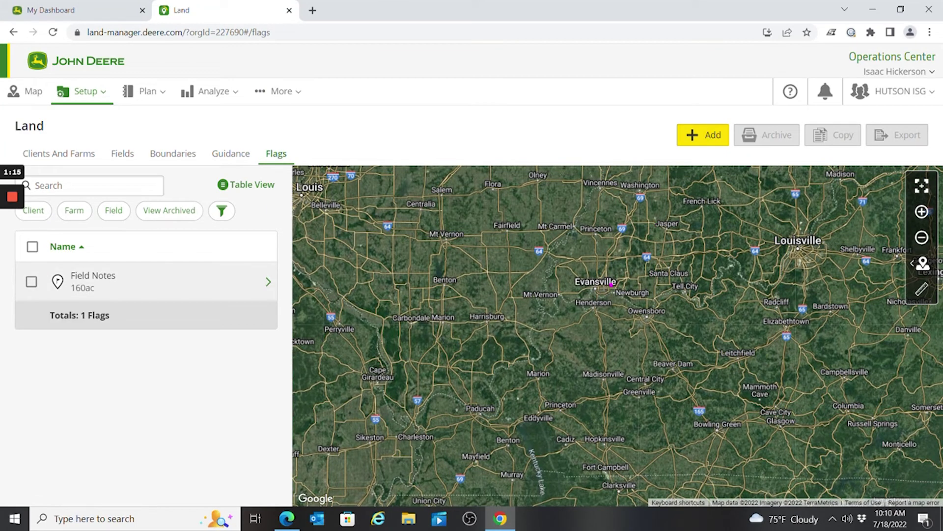